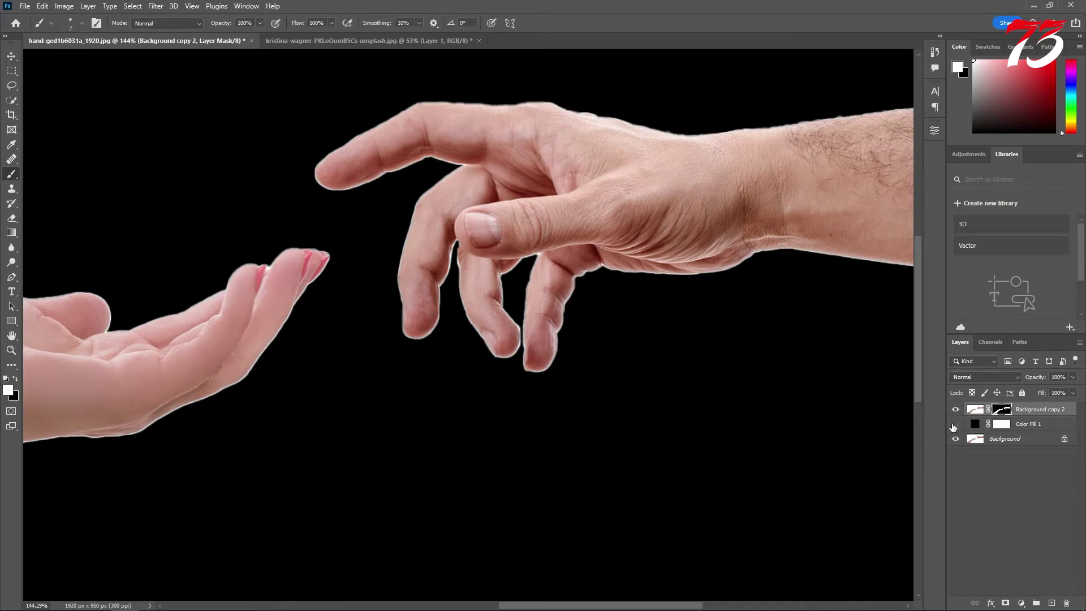
- Hide, then show again, the hands and black fill layers to check the mask
left_click_drag(955, 424, 956, 409)
scroll(549, 313, "up", 1)
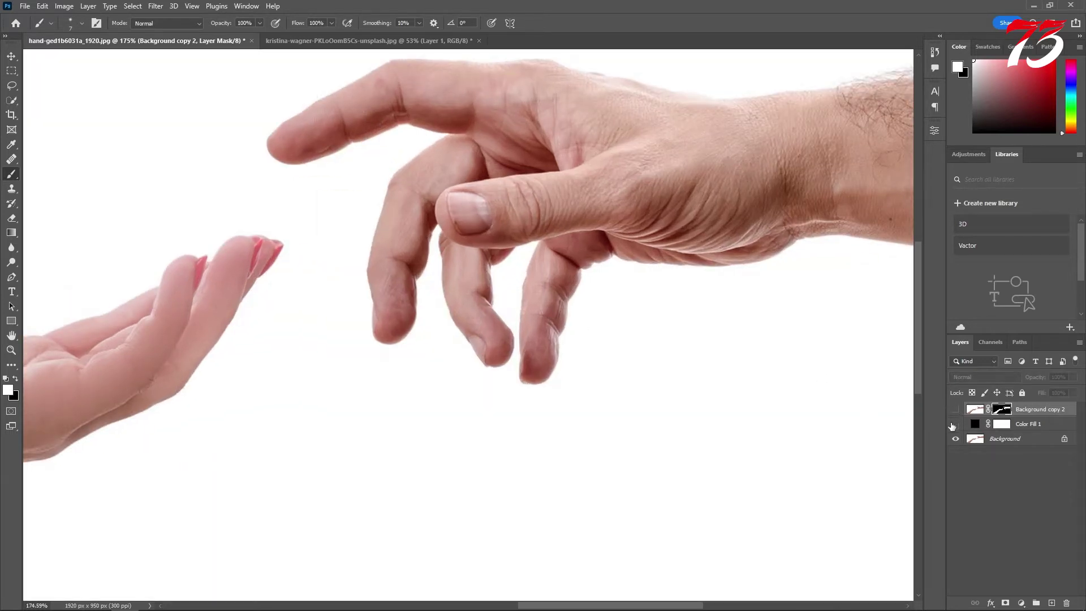
left_click(957, 410)
left_click(955, 425)
scroll(549, 328, "down", 1)
- Reposition the hands, paint white into the mask between the fingers, then swap to black
key("v")
left_click_drag(545, 260, 542, 290)
scroll(543, 290, "up", 1)
scroll(539, 290, "up", 1)
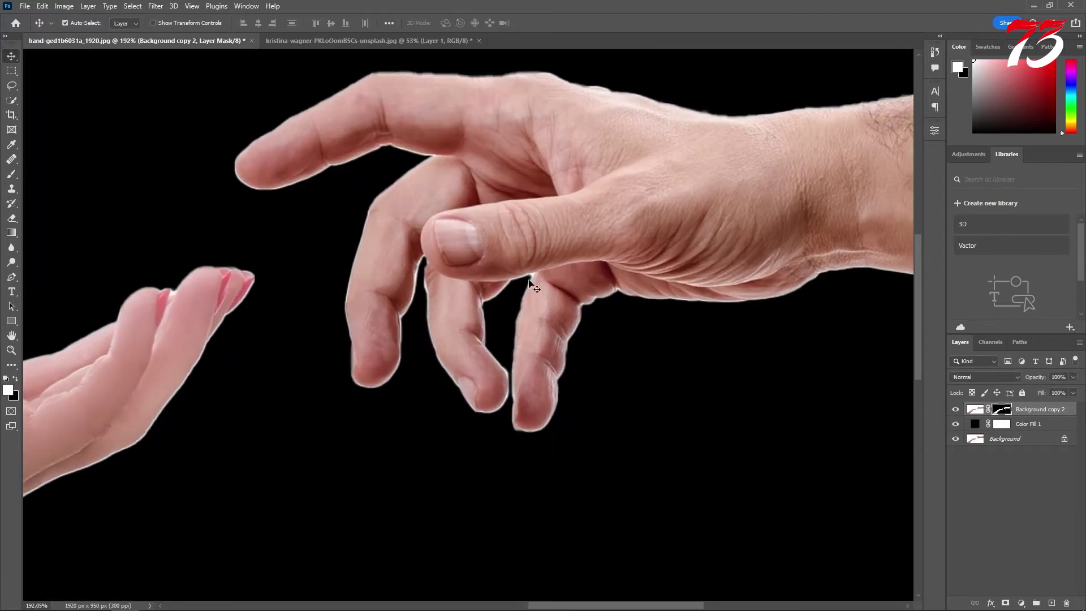
scroll(536, 287, "up", 2)
scroll(493, 302, "down", 2)
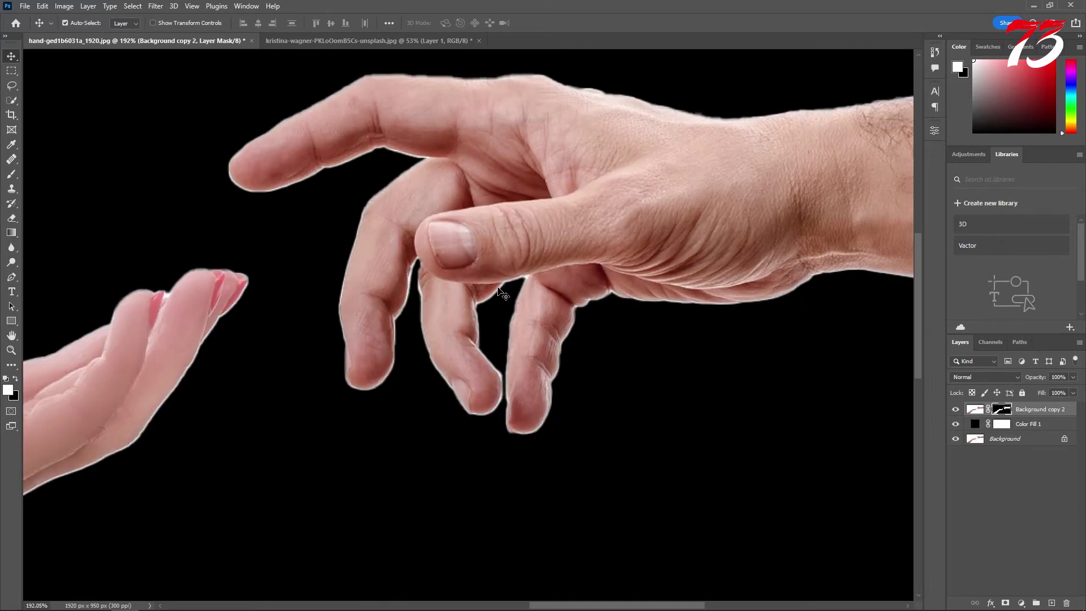
scroll(499, 298, "up", 1)
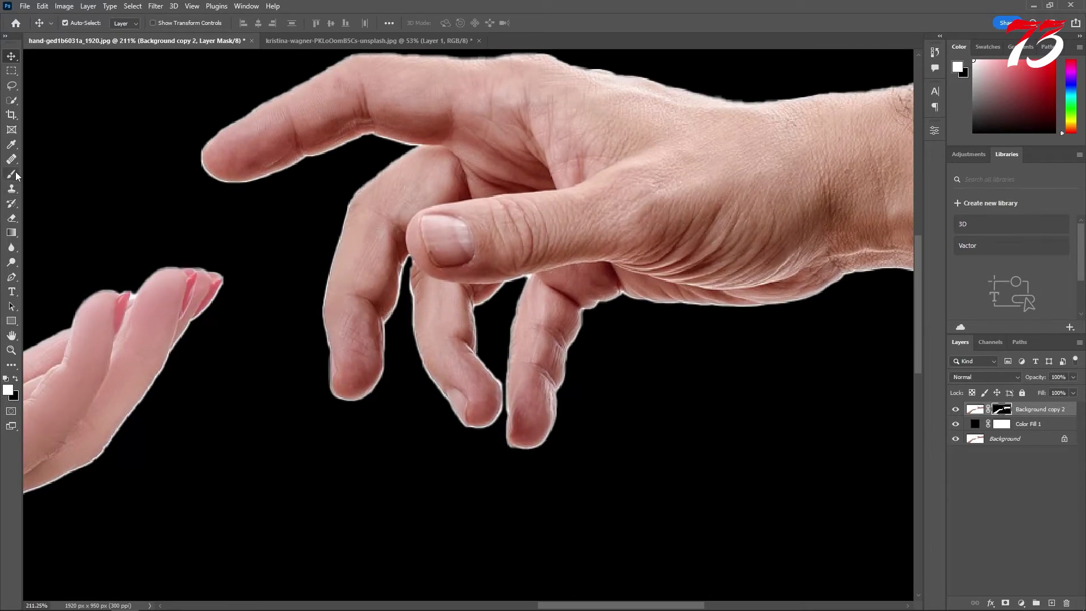
key("b")
scroll(503, 316, "up", 2)
scroll(514, 287, "up", 1)
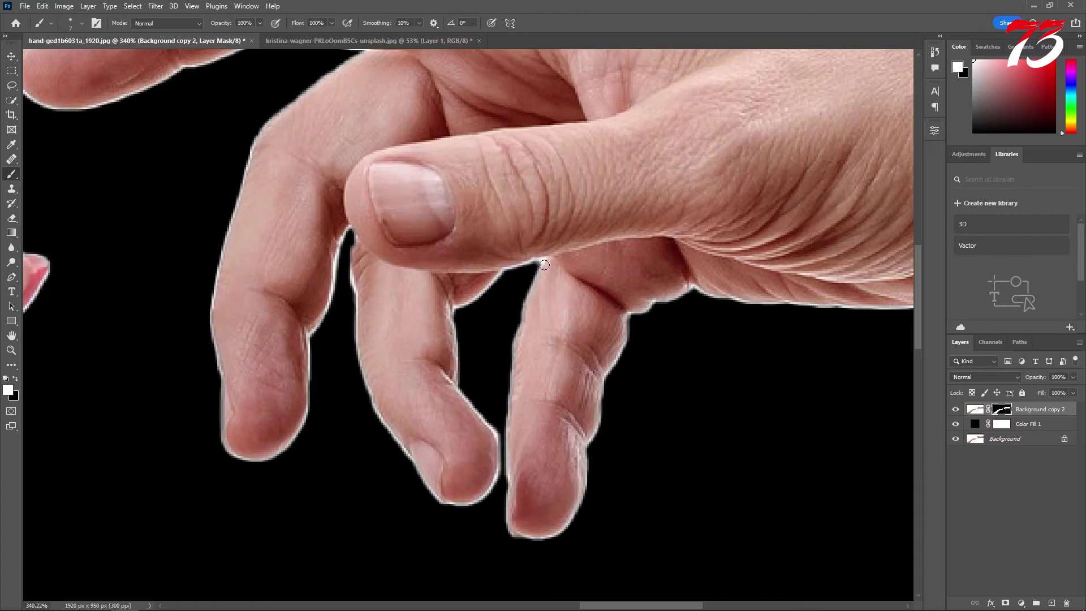
mouse_move(542, 265)
left_mouse_down()
mouse_move(496, 284)
mouse_move(517, 267)
left_mouse_up()
key("x")
scroll(517, 270, "down", 1)
scroll(516, 270, "down", 1)
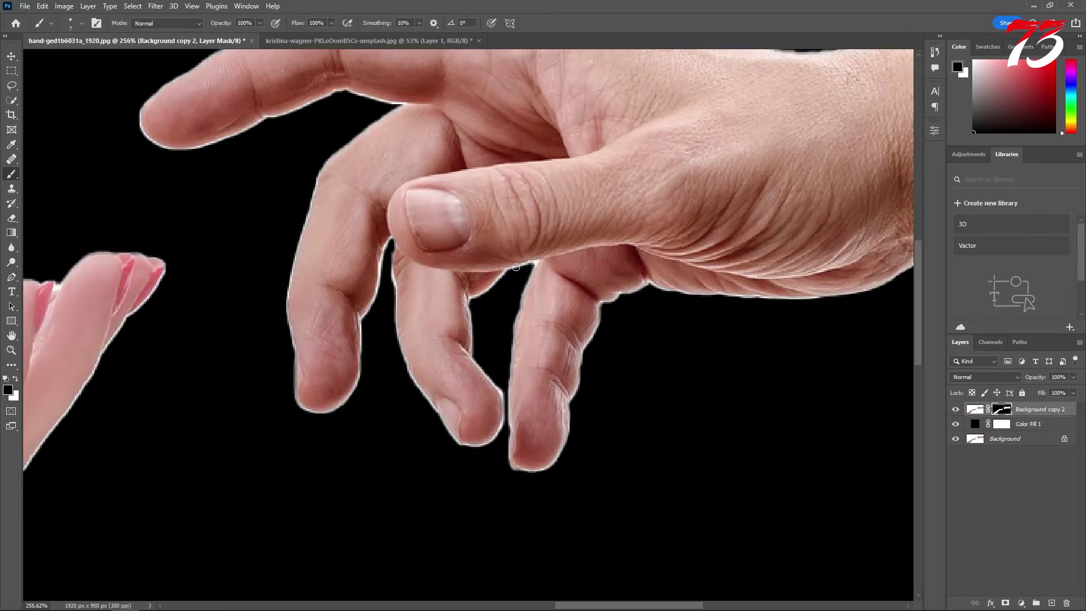
scroll(516, 267, "down", 2)
scroll(515, 302, "down", 1)
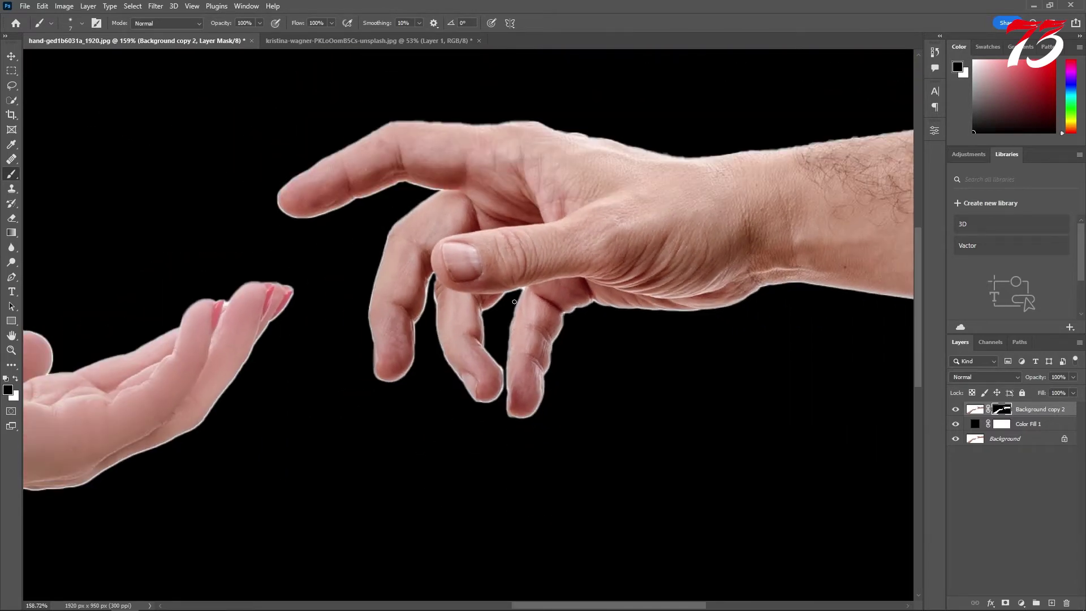
- With the Move tool active, choose Filter > Other > Minimum for the hands' layer mask
left_click(13, 100)
left_click(12, 56)
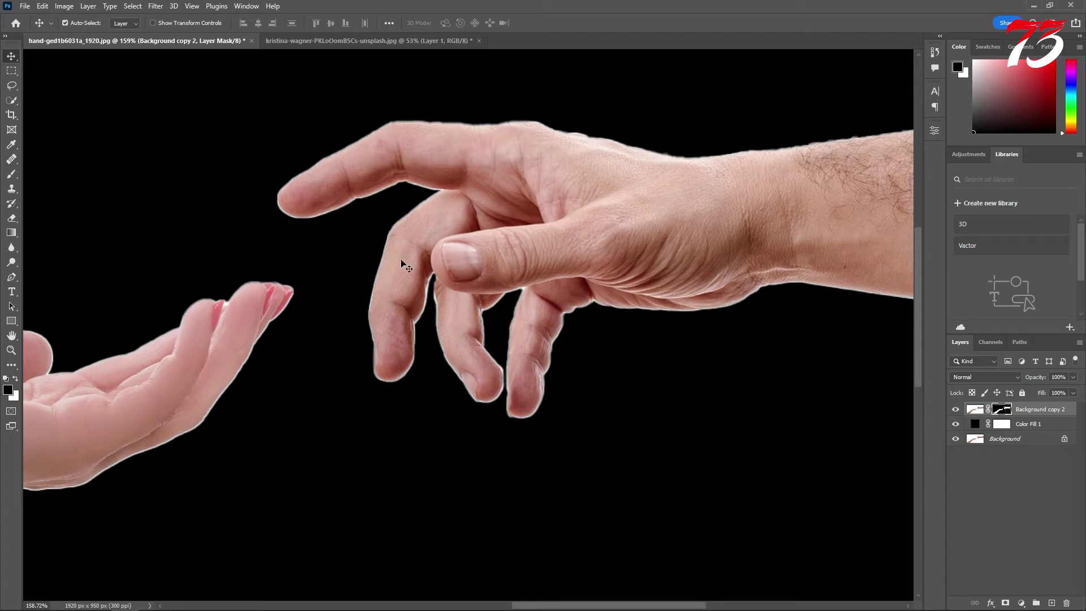
left_click(156, 9)
mouse_move(217, 246)
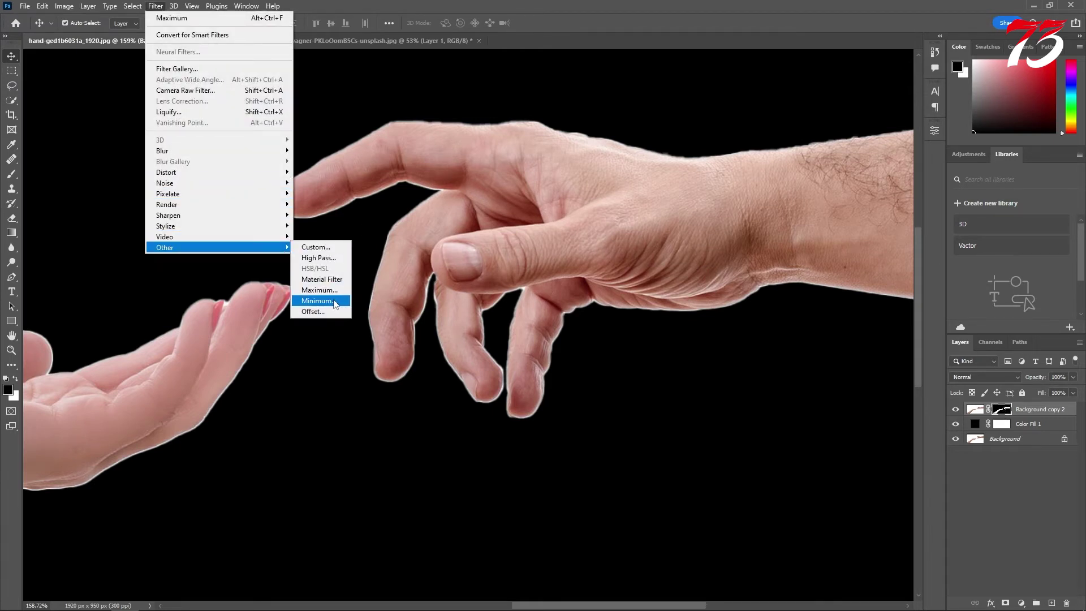
left_click(318, 300)
- Set the Minimum filter to a 1.4-pixel radius with Preserve set to Roundness
left_click_drag(764, 169, 840, 152)
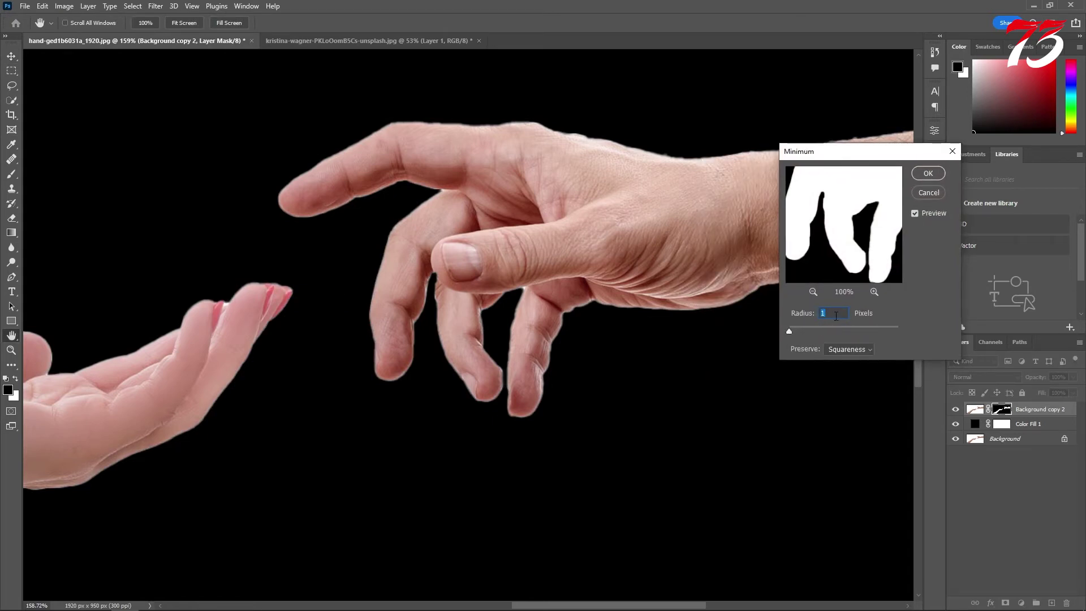
left_click_drag(810, 315, 812, 316)
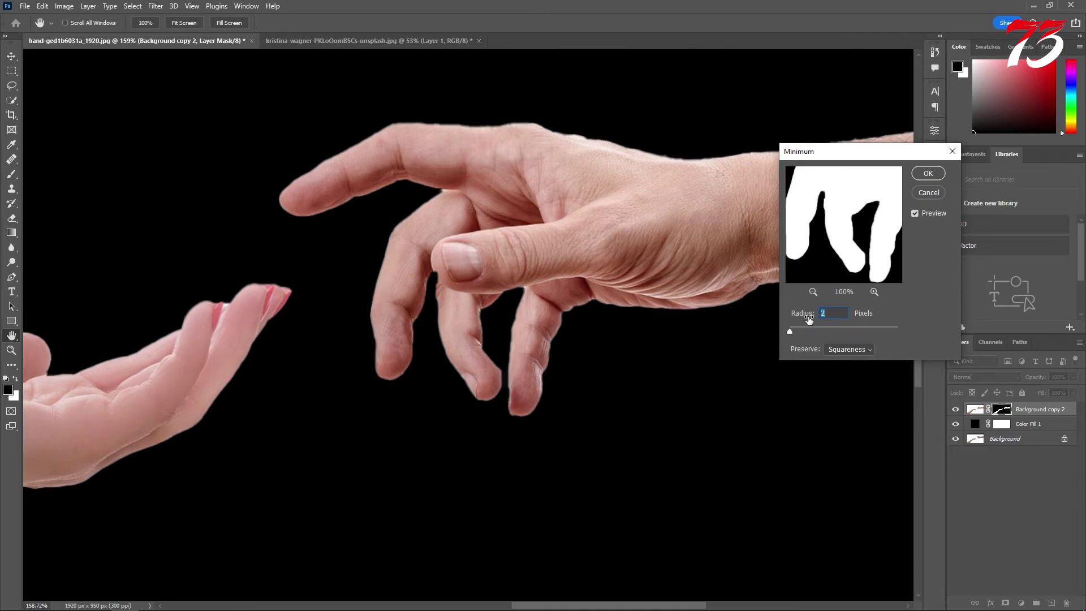
mouse_move(788, 331)
left_mouse_down()
mouse_move(803, 330)
mouse_move(786, 332)
left_mouse_up()
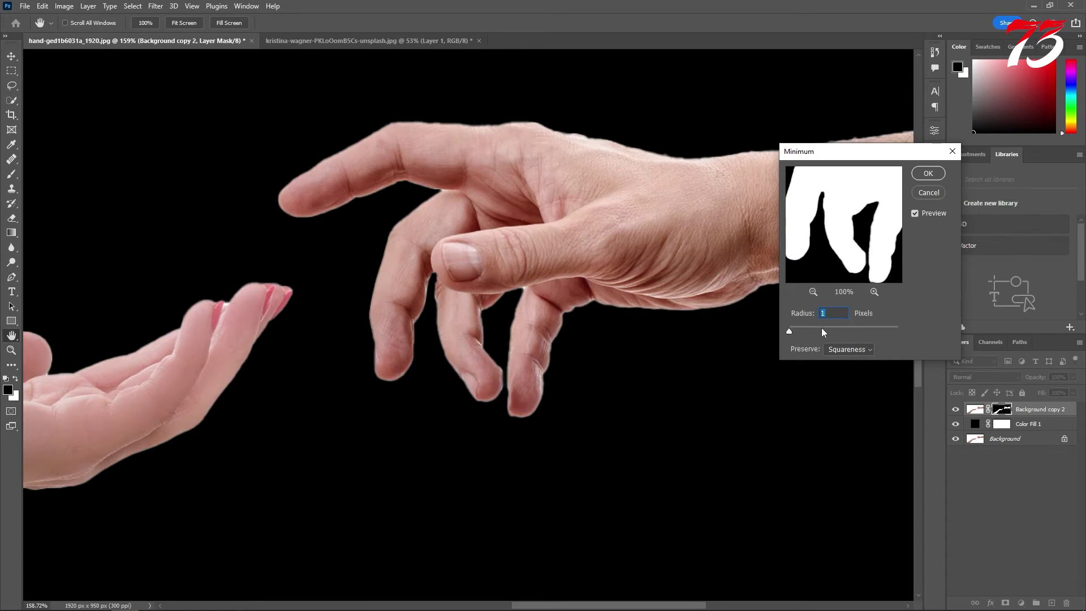
left_click(842, 350)
left_click(847, 349)
left_click(847, 371)
left_click_drag(789, 332, 798, 333)
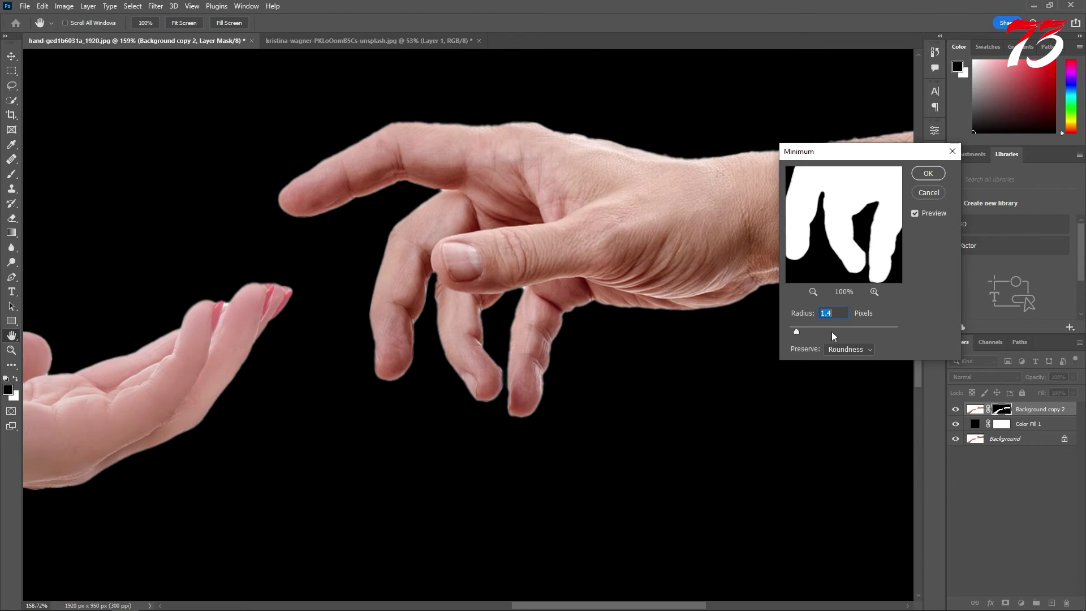
left_click(928, 176)
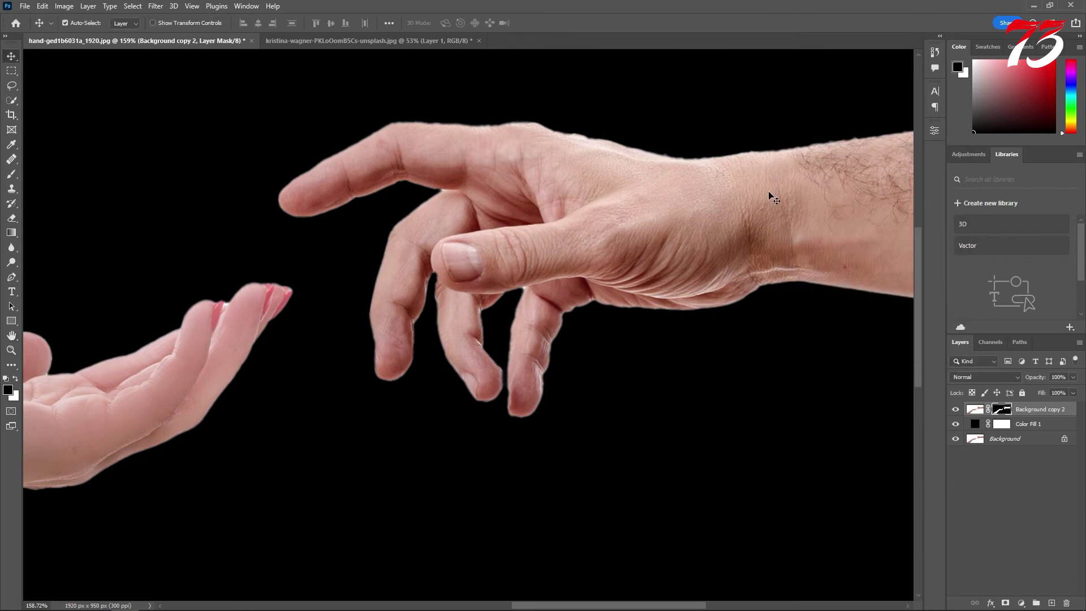
scroll(642, 219, "down", 1)
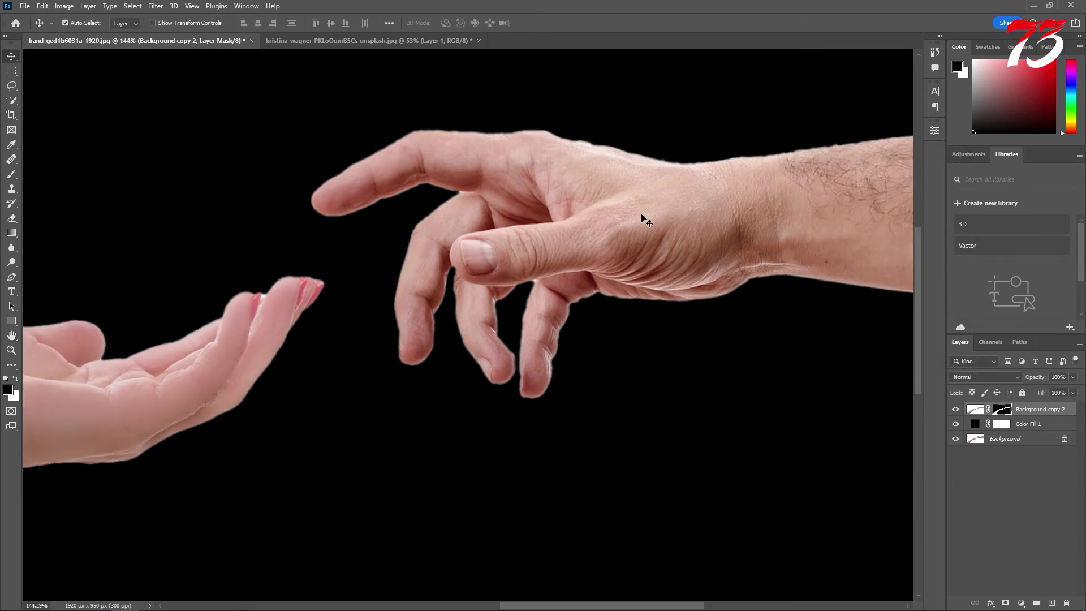
scroll(642, 220, "down", 1)
scroll(642, 219, "down", 1)
scroll(642, 219, "down", 1)
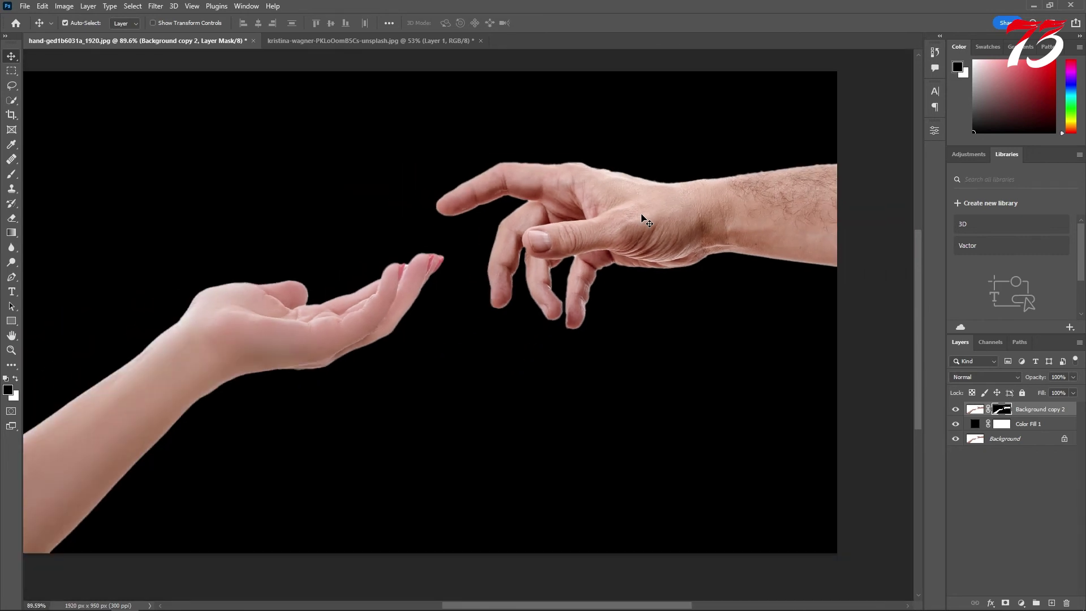